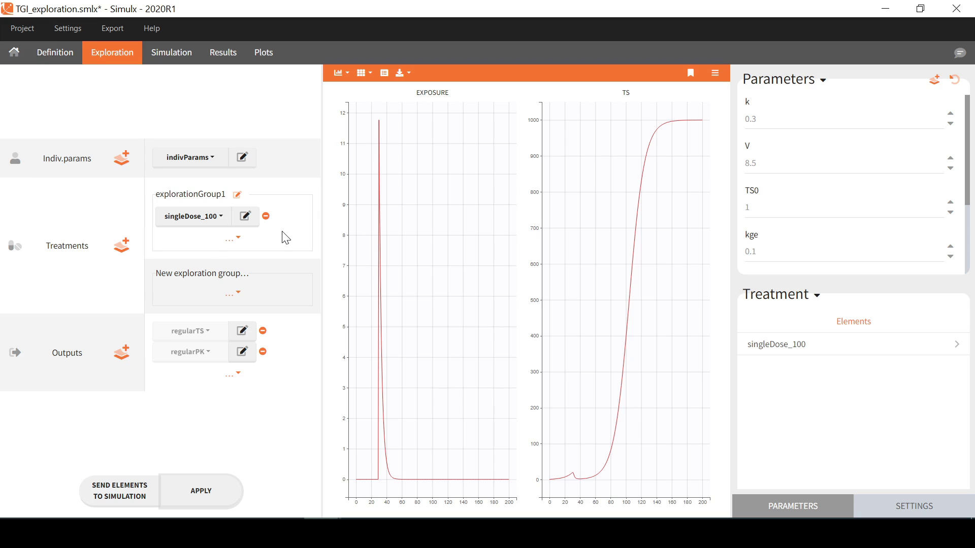
Step: Add secondDose_100 to explorationGroup1 and reapply the exploration to plot the second dose
left_click(237, 239)
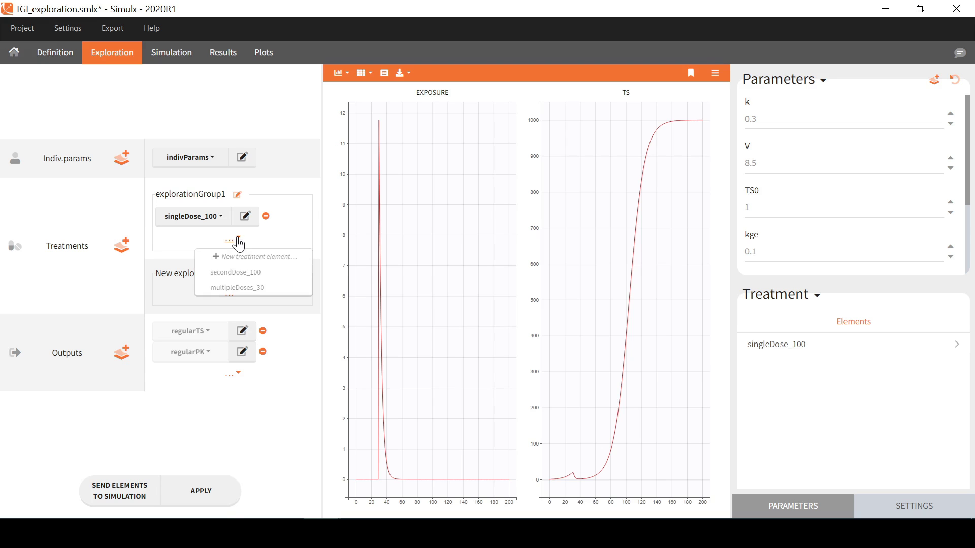
left_click(272, 274)
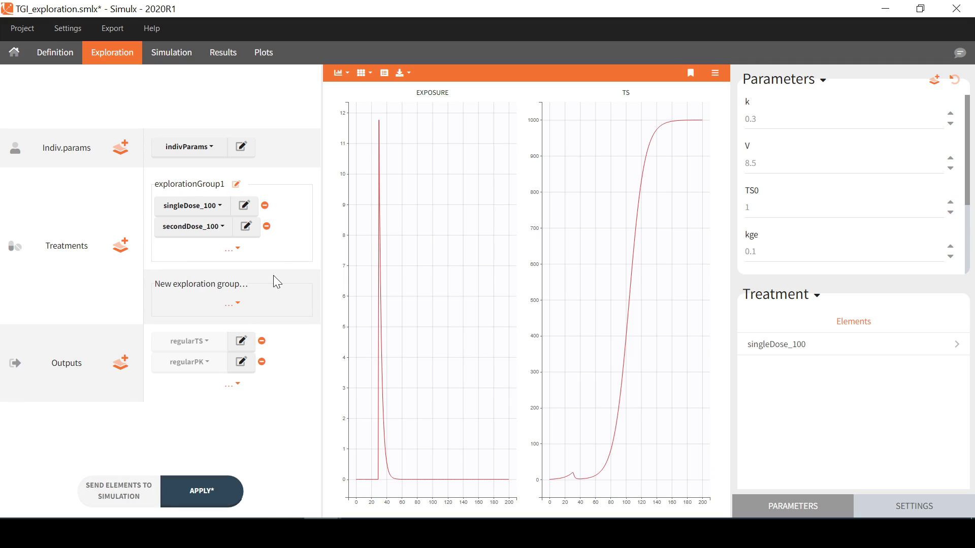
left_click(208, 497)
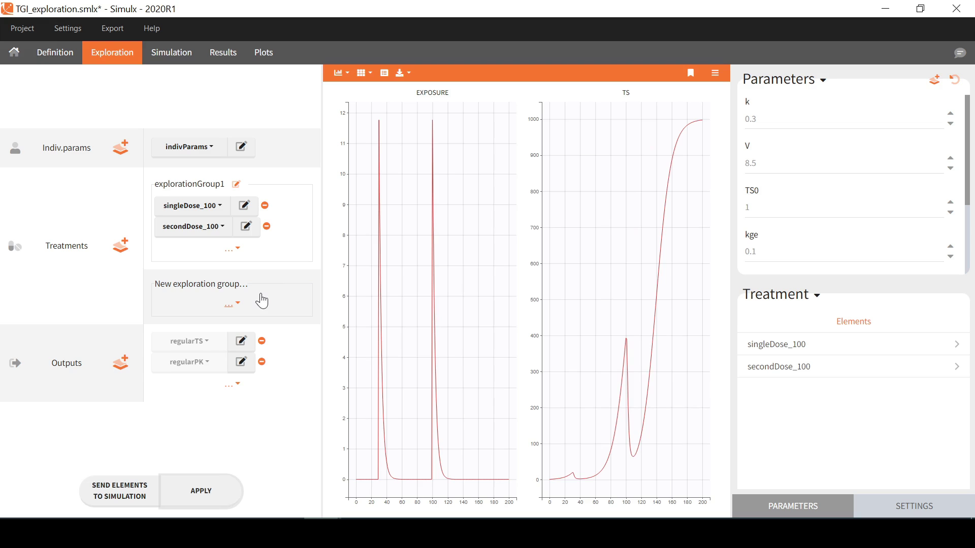
left_click(238, 304)
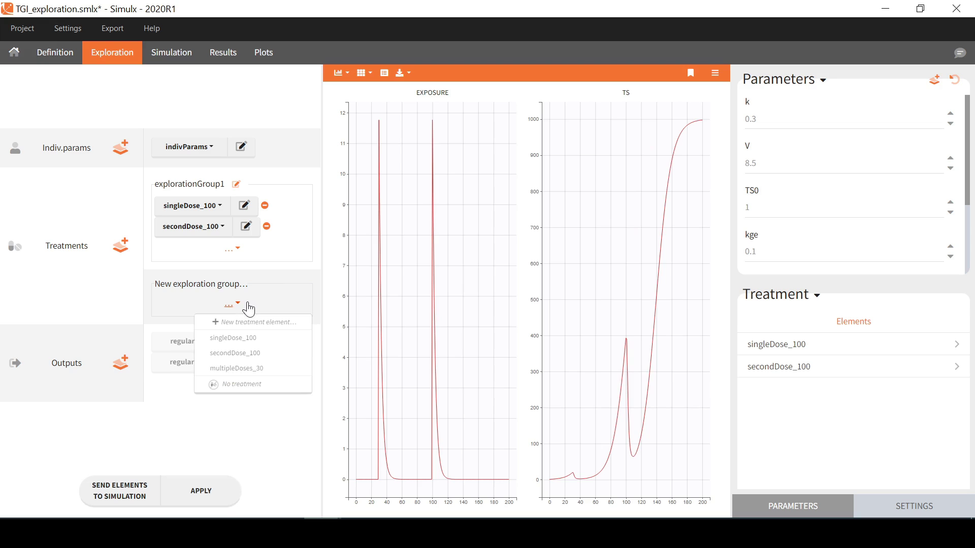
Step: Create explorationGroup2 with multipleDoses_30 and reapply to overlay its blue curves
left_click(282, 368)
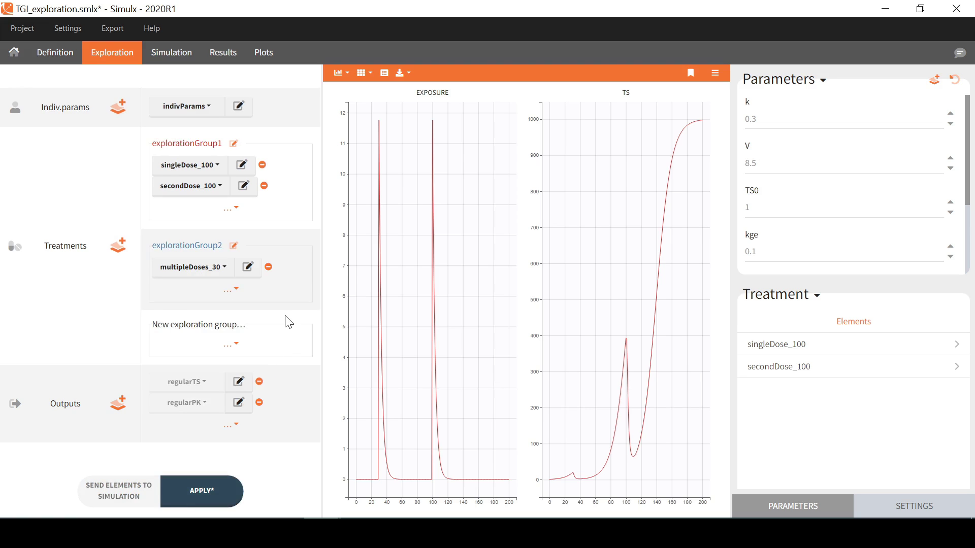
left_click(223, 493)
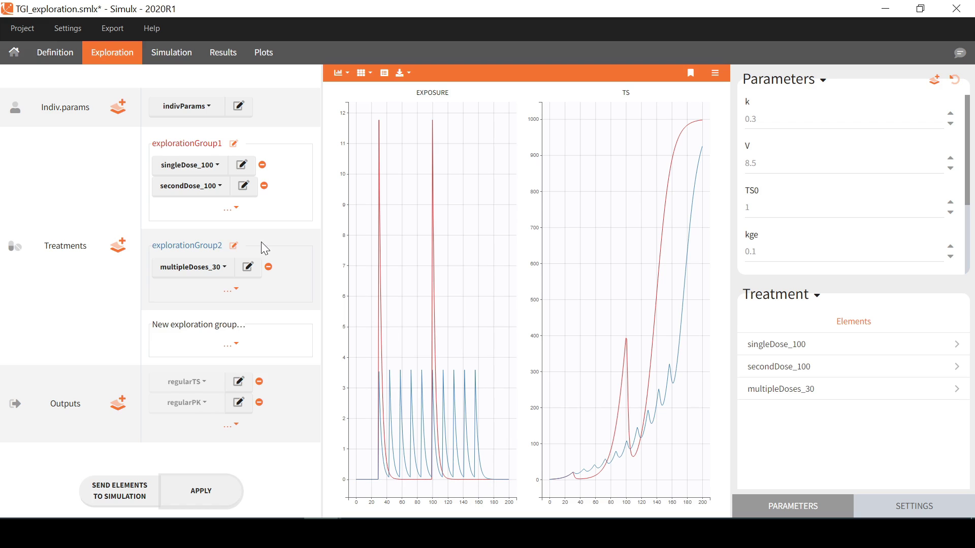
Step: Add explorationGroup3 with No treatment, reapply, and turn on the legend naming all three groups
left_click(229, 345)
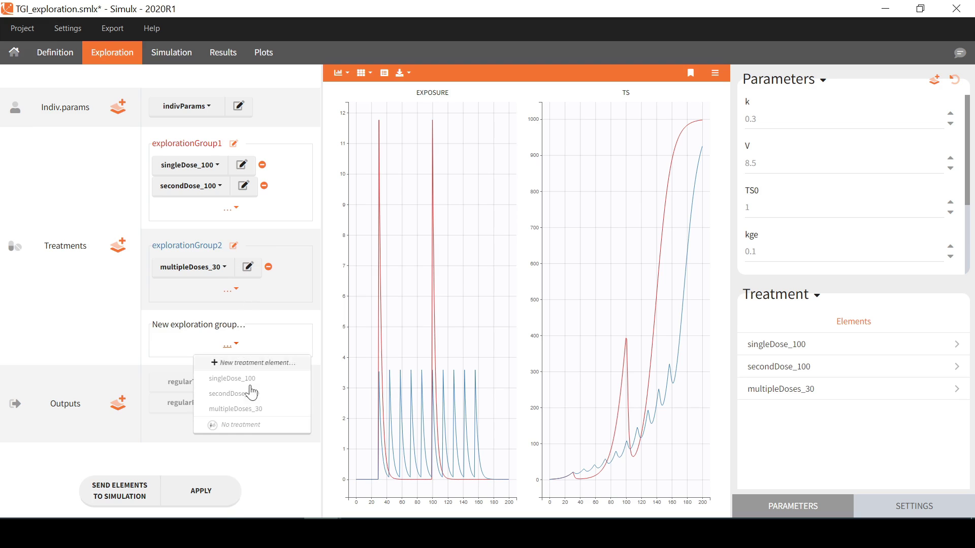
left_click(257, 426)
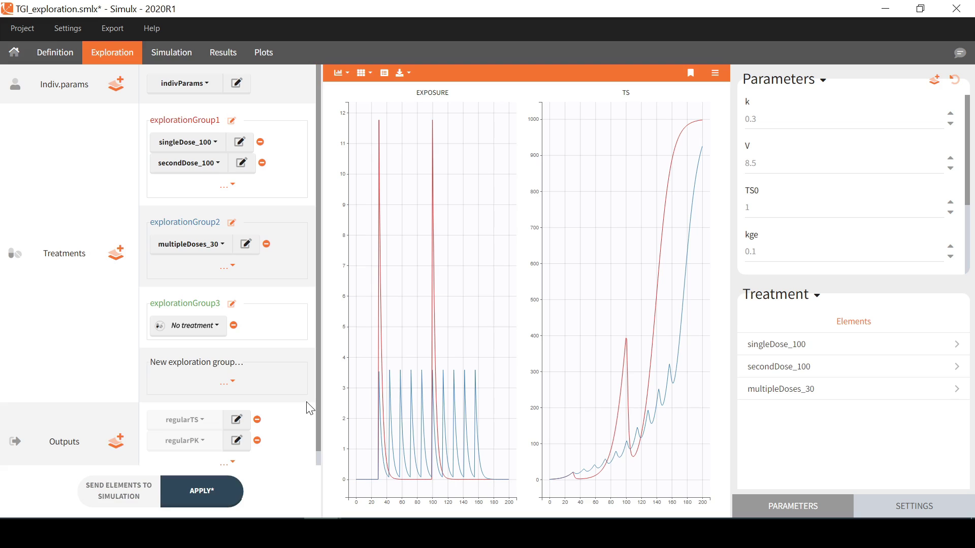
left_click(224, 491)
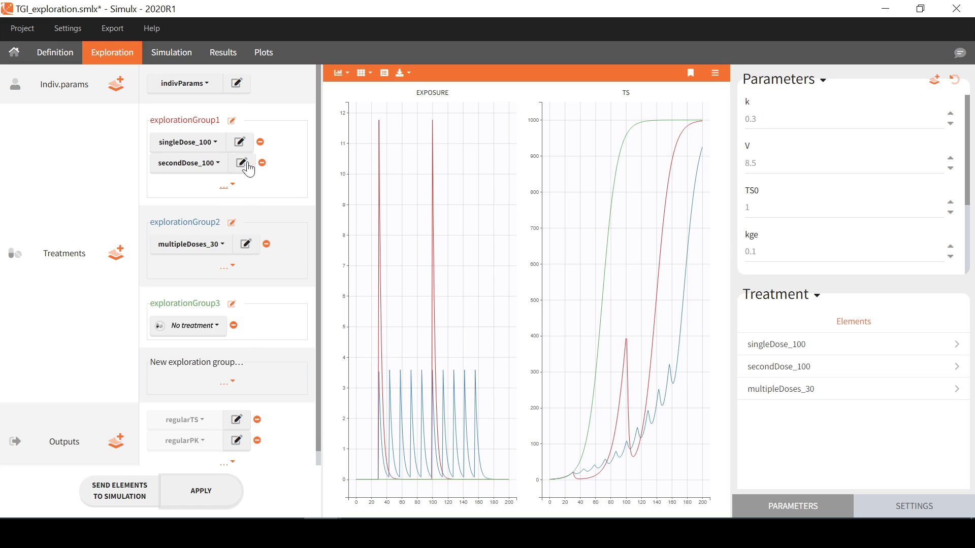
left_click(384, 77)
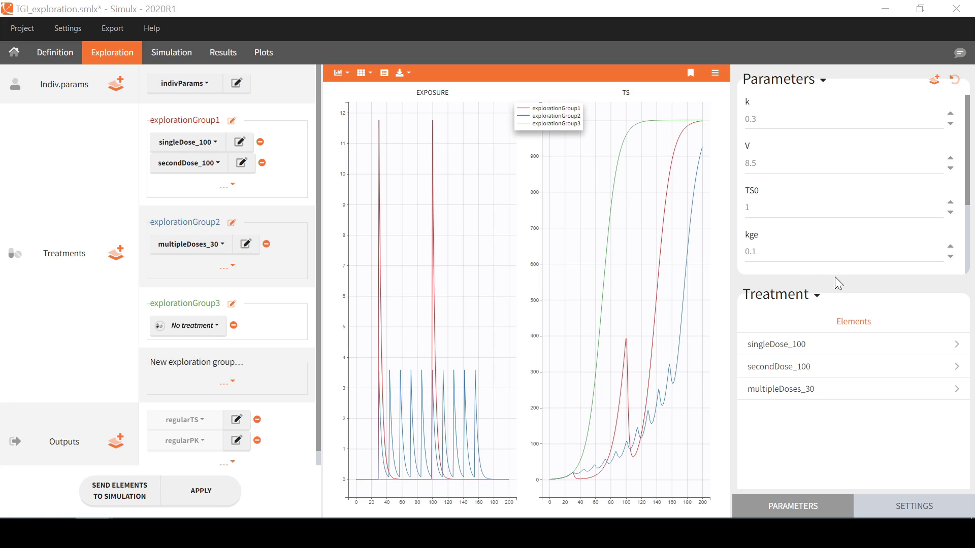
Step: Try kkill values of 1 and 1.5, then reset the parameters so kkill returns to 0.9
left_click(798, 299)
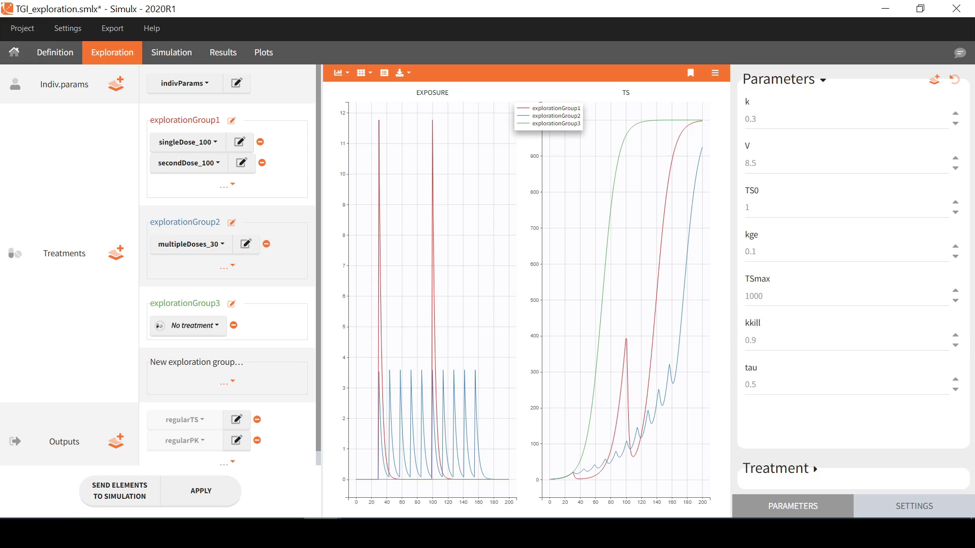
double_click(750, 340)
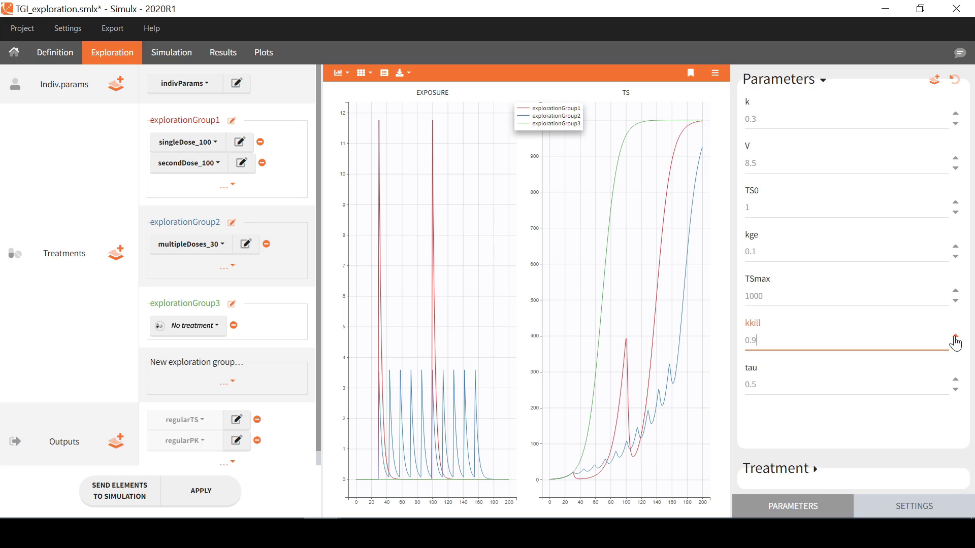
left_click(955, 338)
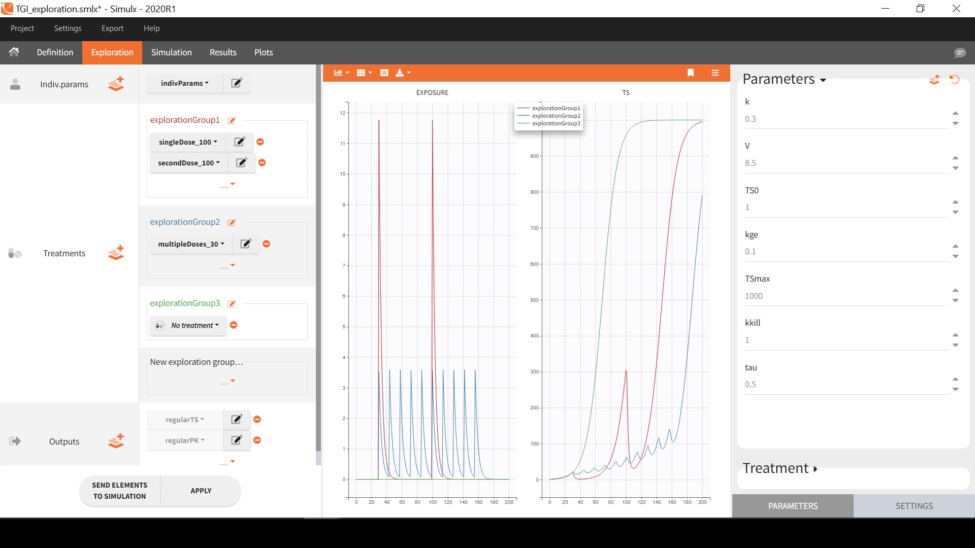
left_click(955, 338)
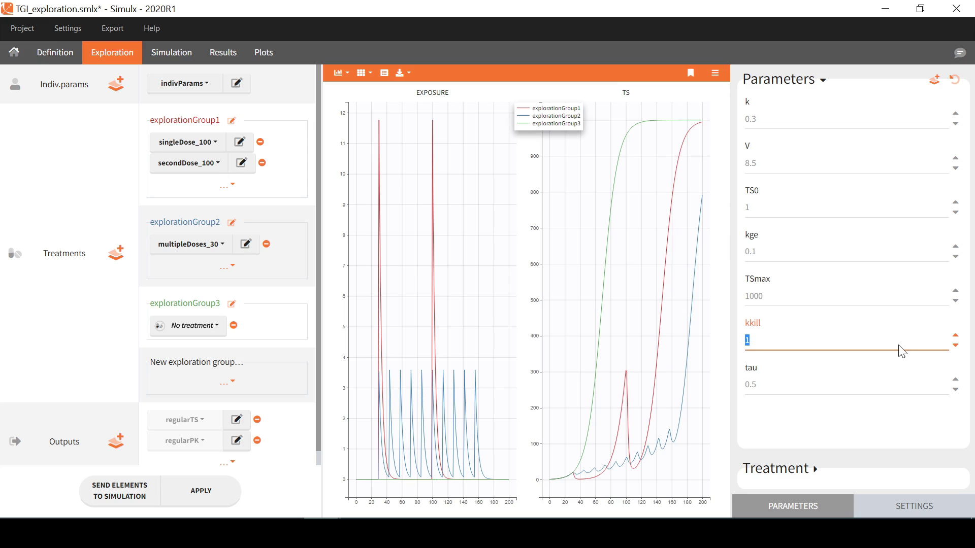
type("1.5")
key("Return")
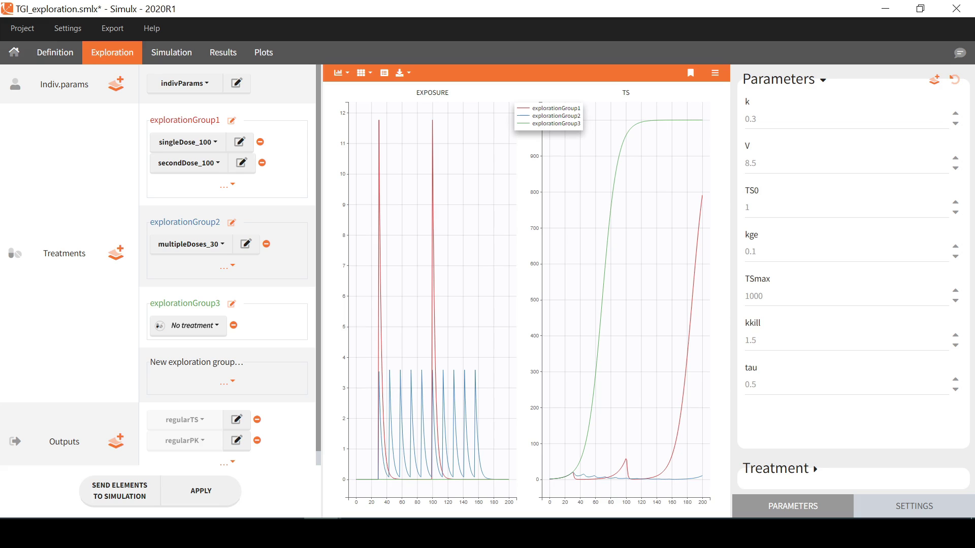
left_click(954, 84)
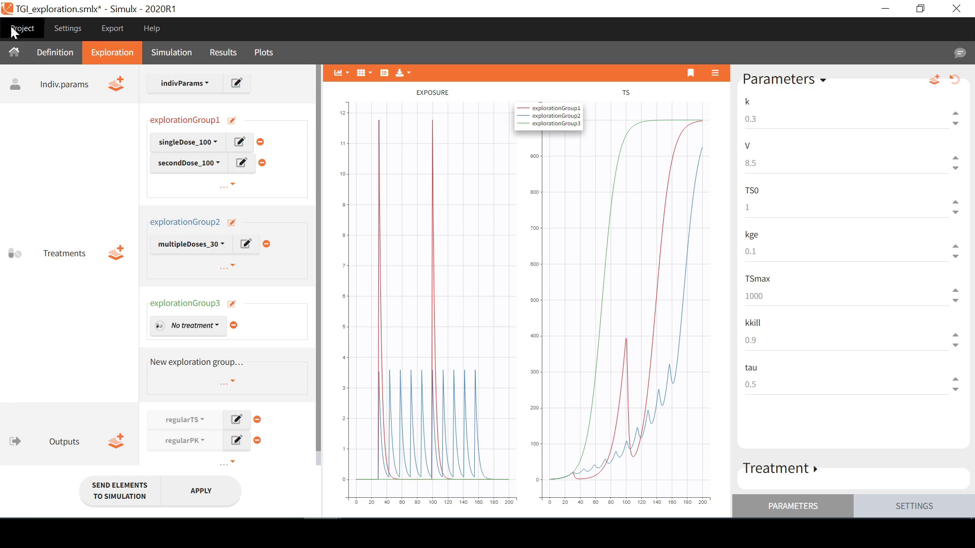
left_click(53, 59)
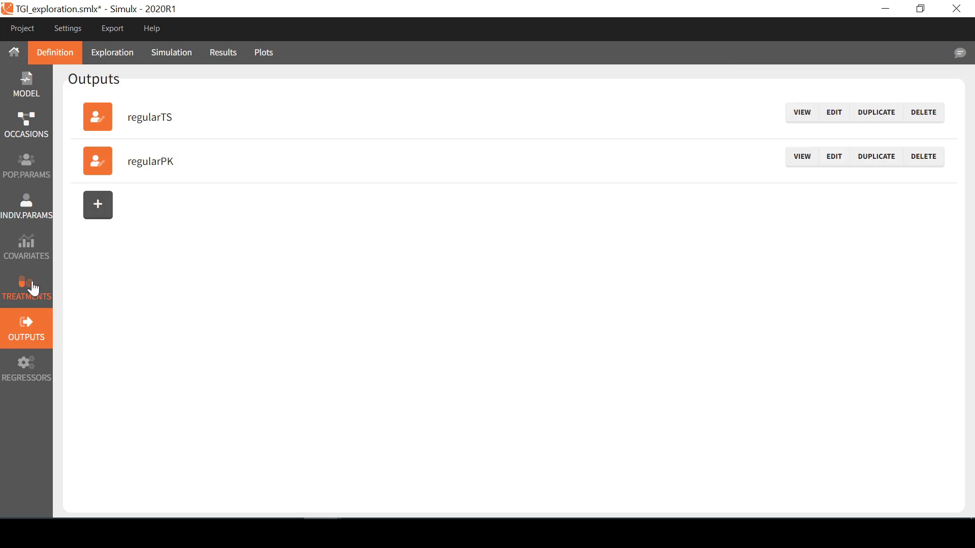
left_click(38, 222)
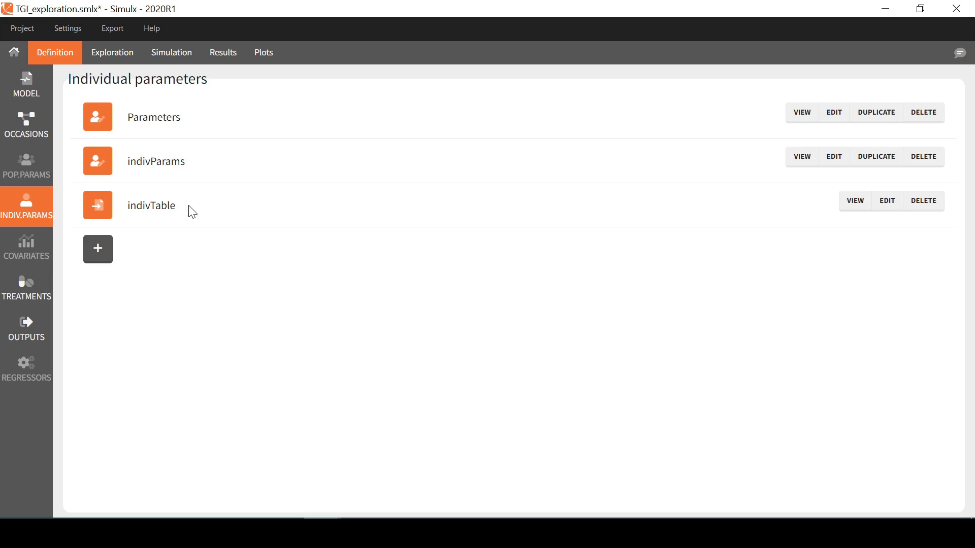
left_click(851, 206)
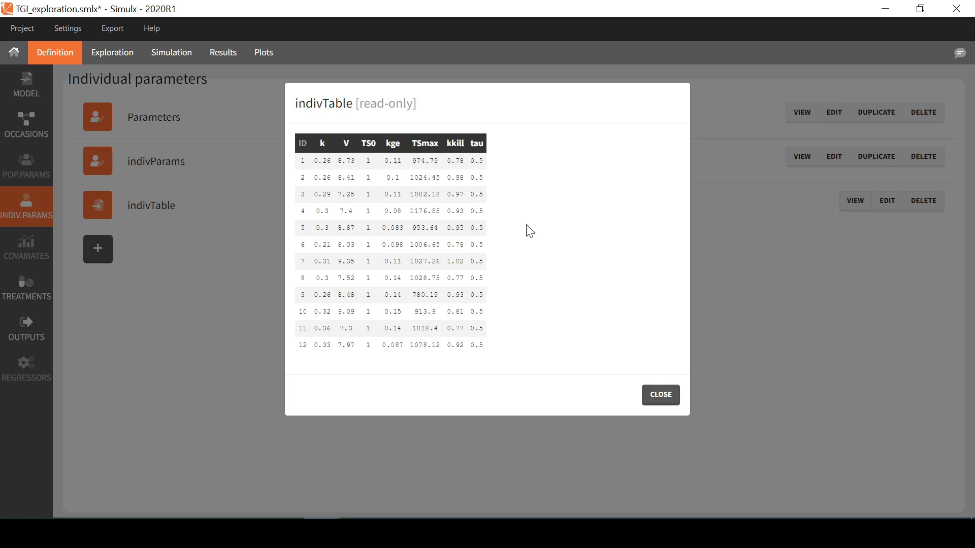
left_click(661, 395)
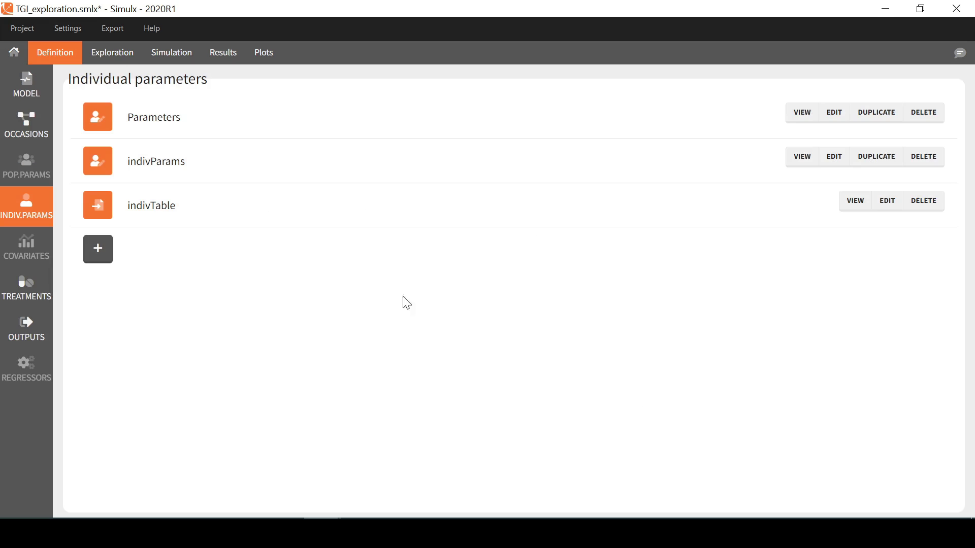
left_click(112, 53)
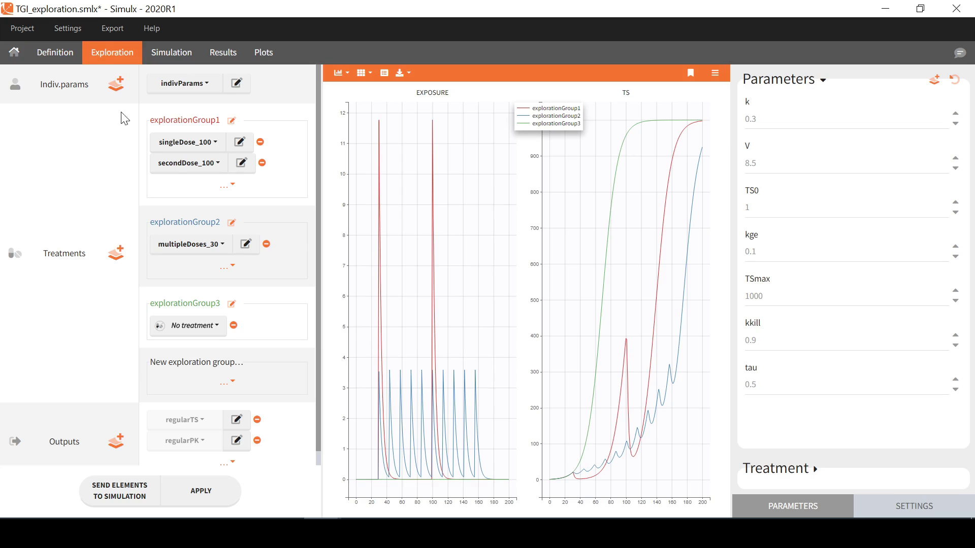
Step: Use indivTable for the individual parameters and rerun the exploration
left_click(207, 83)
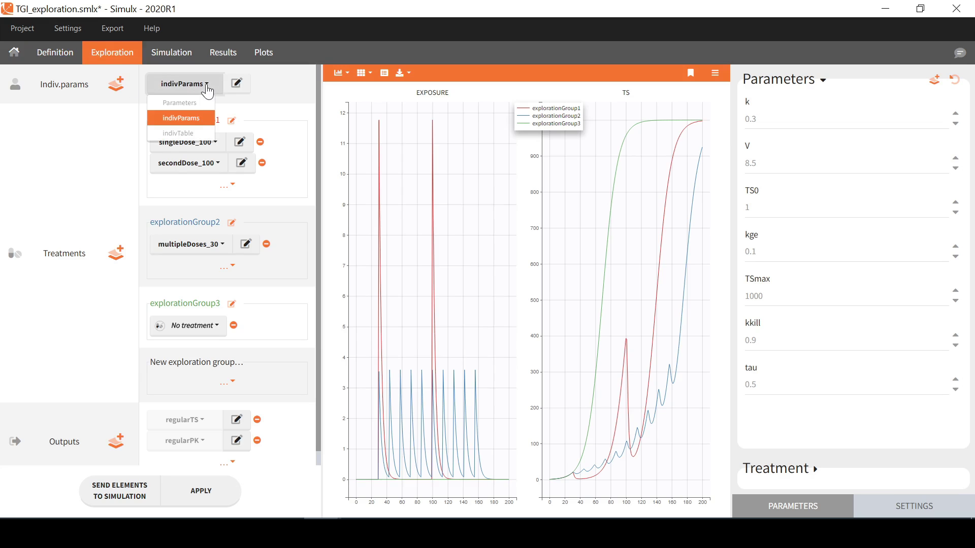
left_click(180, 131)
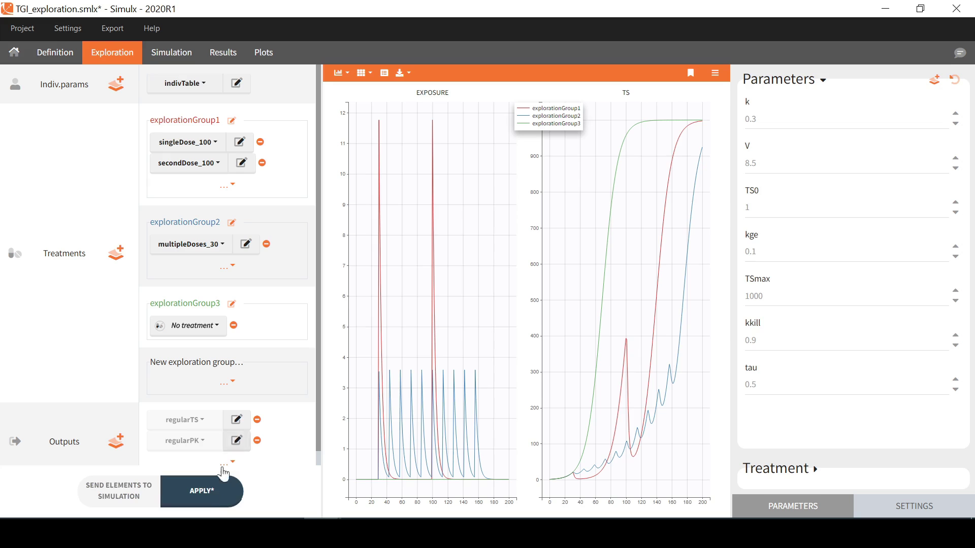
left_click(213, 488)
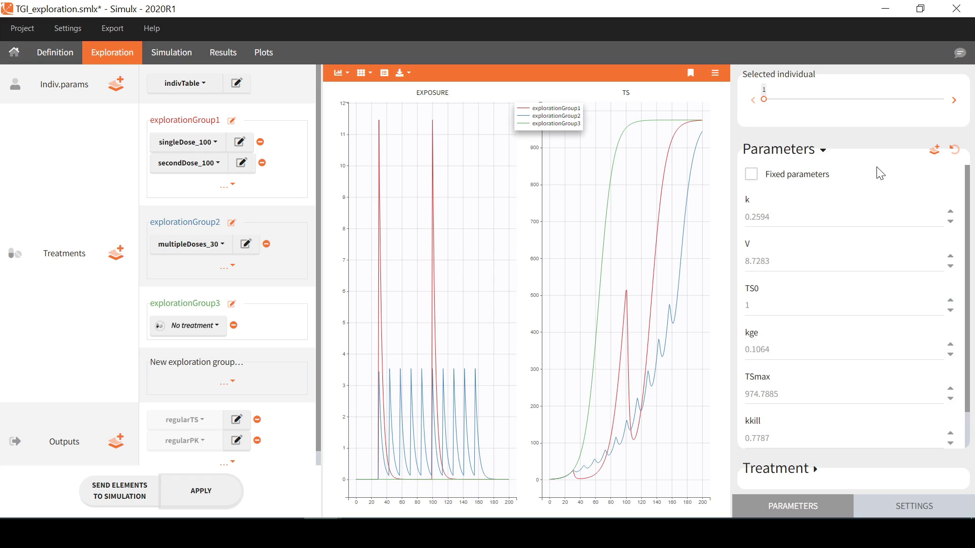
Step: Step through individuals 2, 3 and 4, return to individual 1, and collapse Parameters
left_click(954, 101)
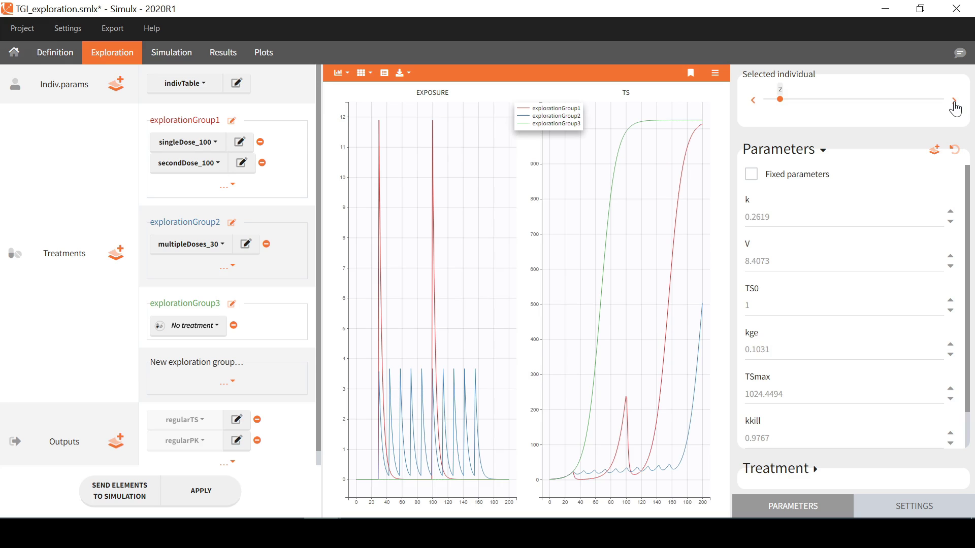
left_click(955, 104)
left_click(954, 104)
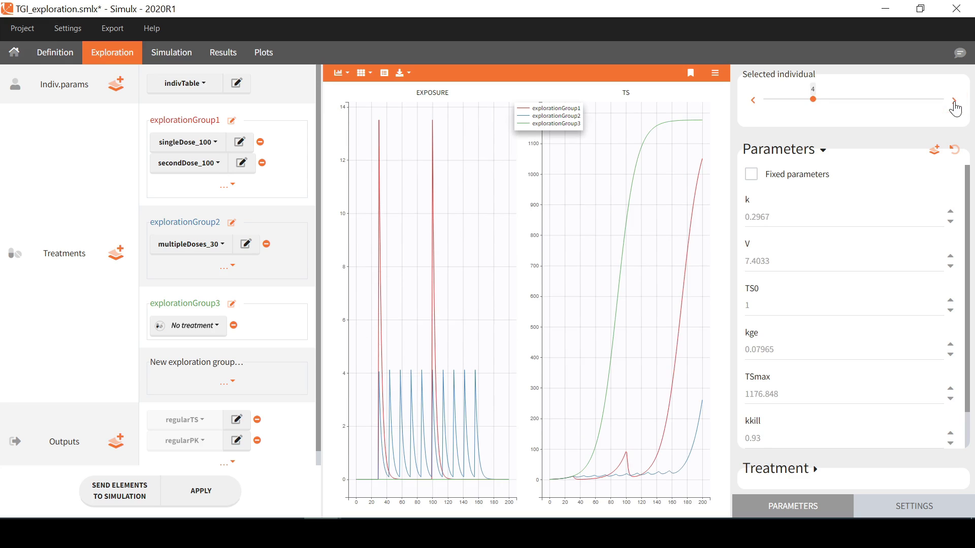
left_click_drag(800, 99, 764, 99)
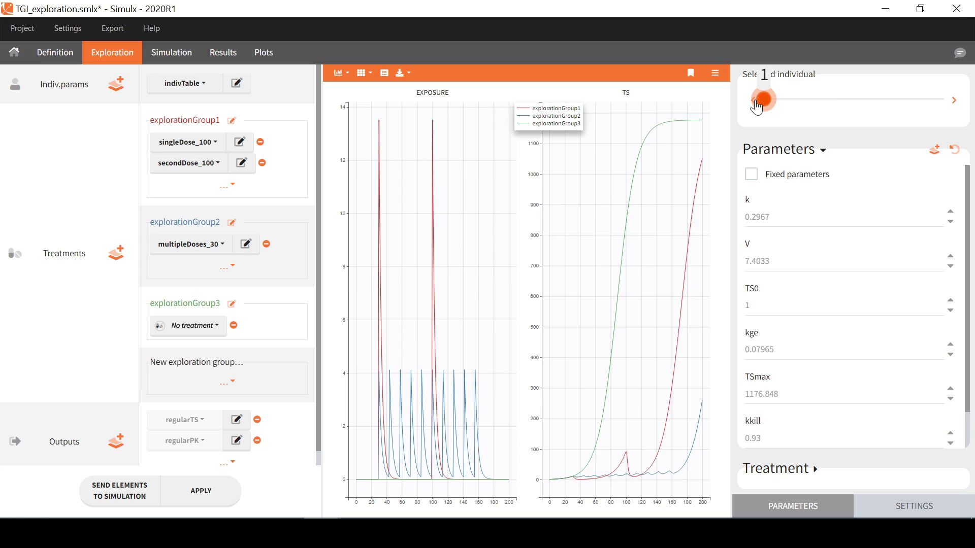
left_click(795, 150)
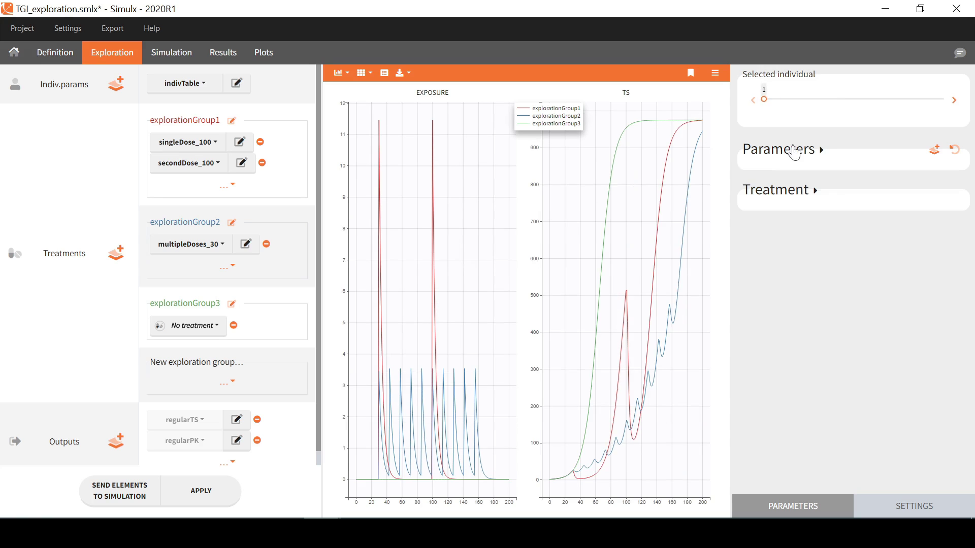
Step: Show multipleDoses_30's schedule: start 30, interval 14, 10 doses, amount 30
left_click(792, 199)
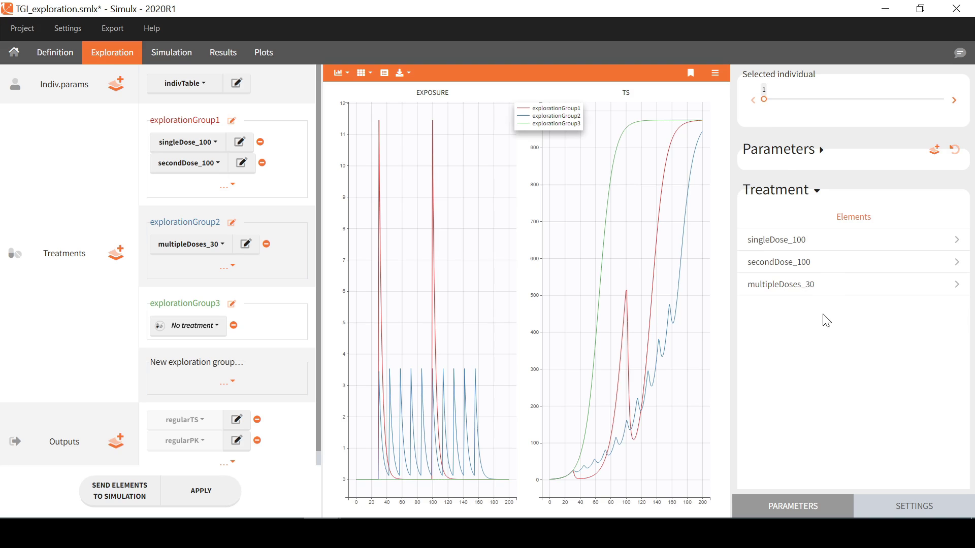
left_click(802, 287)
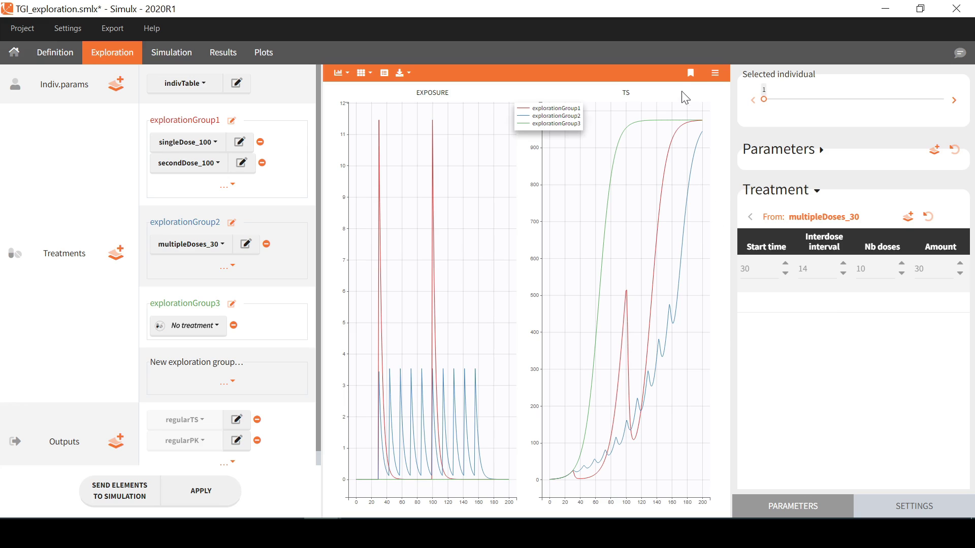
Step: Stash the current curves as reference #1, then set interval 7, amount 15 and 20 doses
left_click(689, 80)
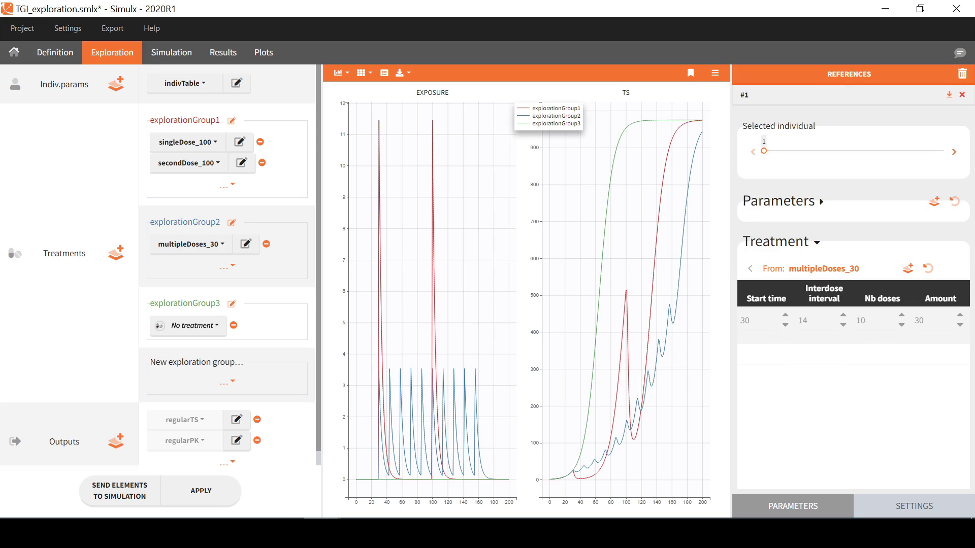
double_click(803, 320)
type("7")
left_click(818, 369)
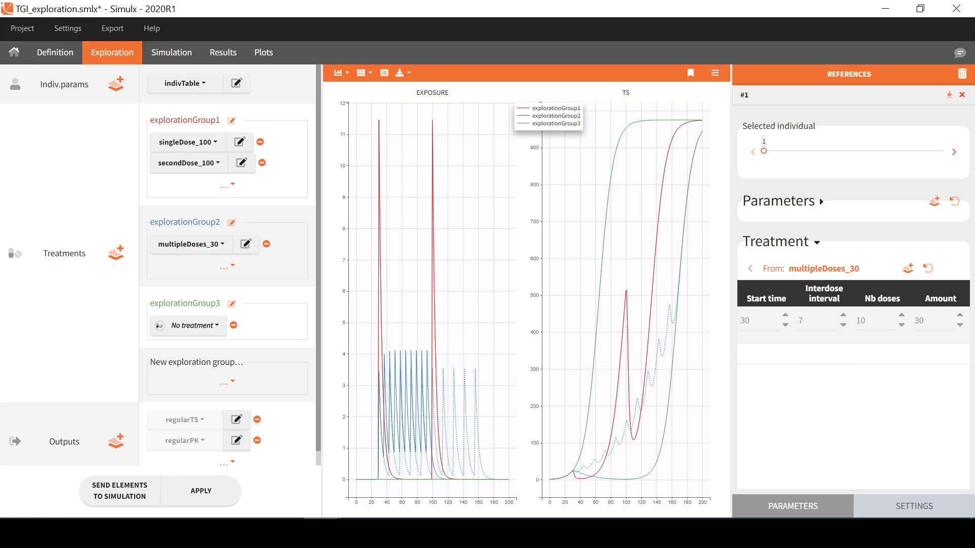
double_click(919, 320)
type("15")
left_click(929, 354)
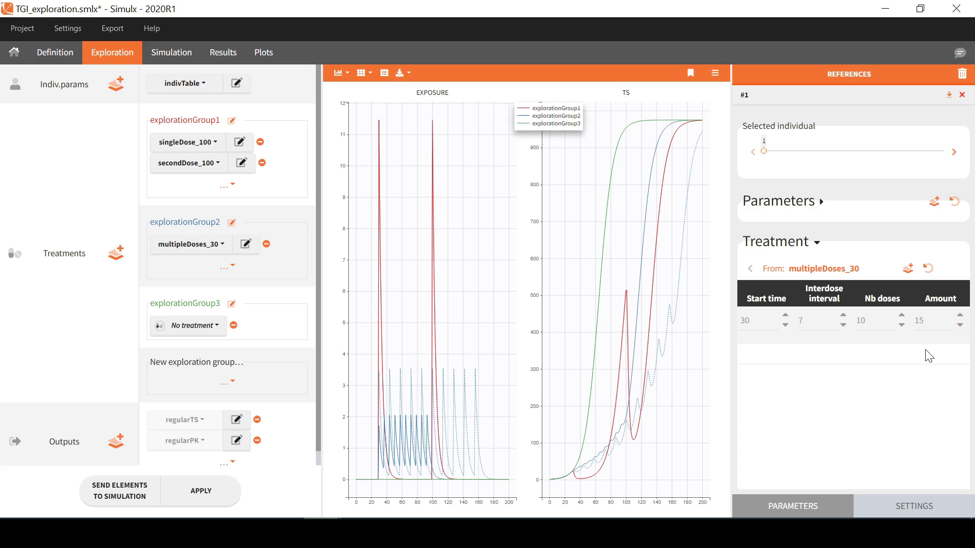
left_click(902, 315)
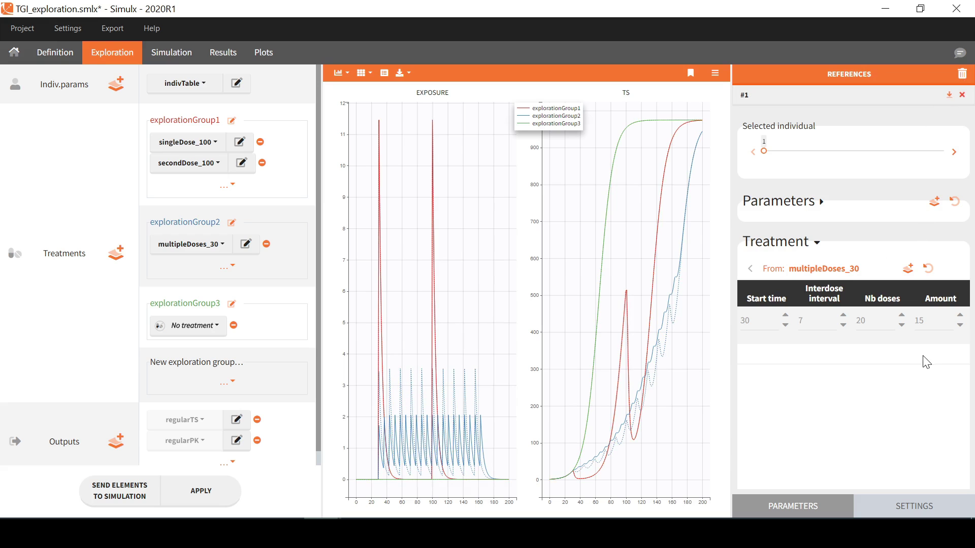
Step: Save the edited schedule as treatment multipleDoses_15, adding it to a new exploration group
left_click(908, 269)
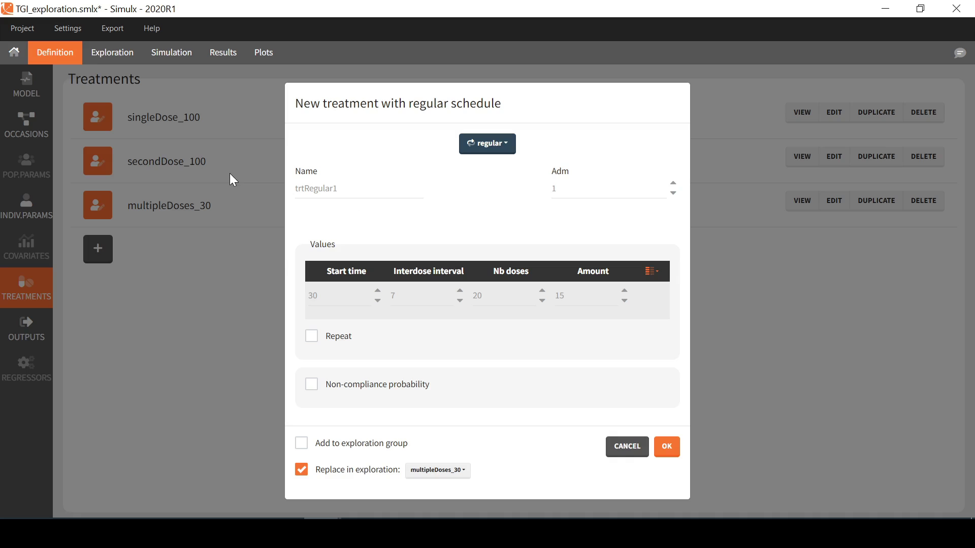
double_click(325, 189)
type("multipleDoses_15")
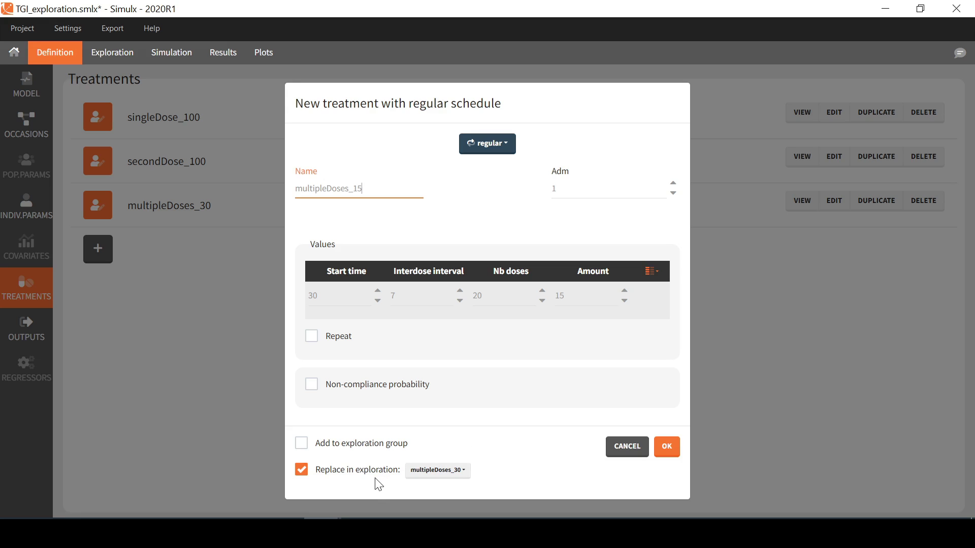
left_click(451, 474)
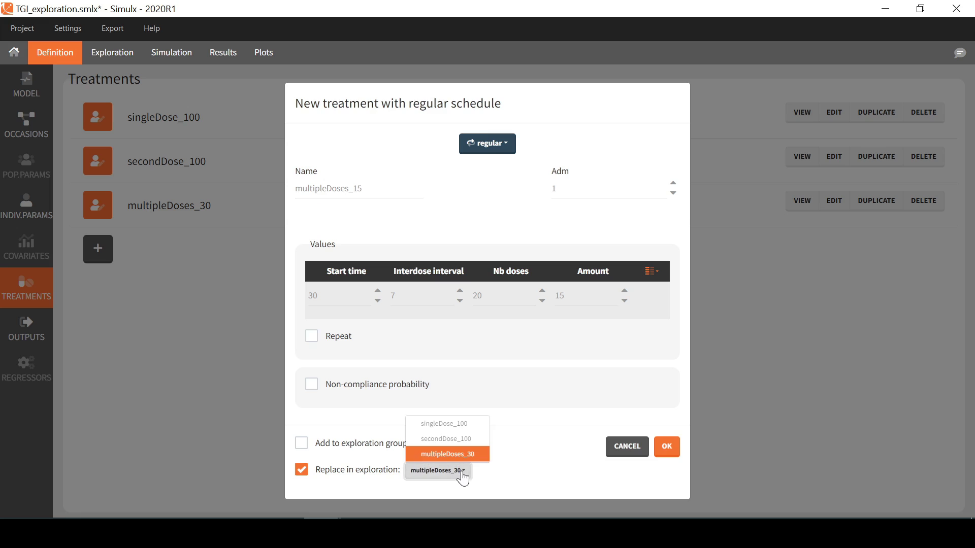
left_click(510, 458)
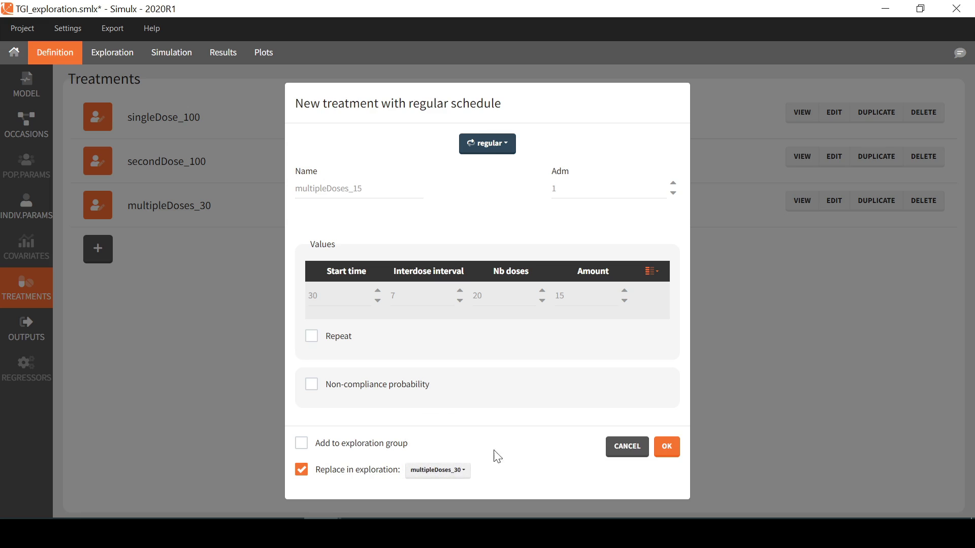
left_click(345, 450)
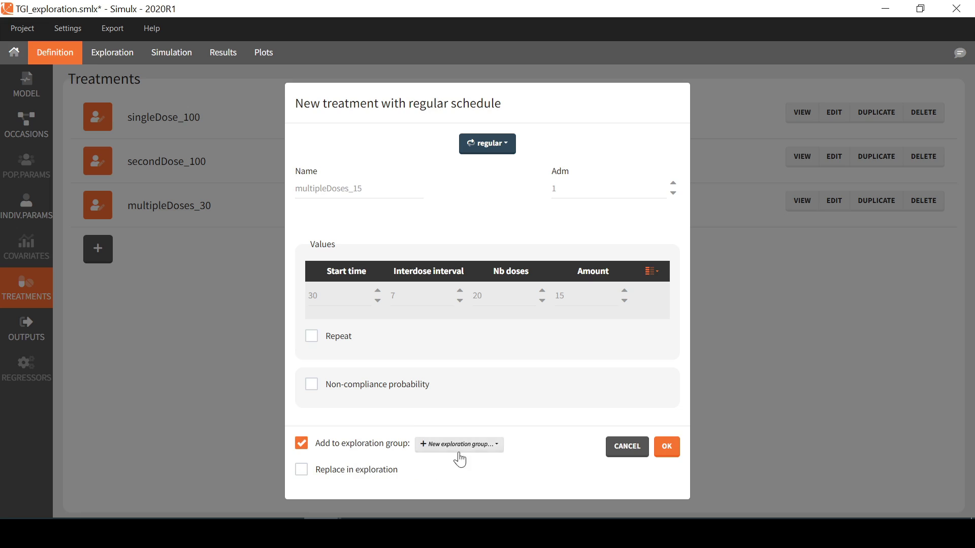
left_click(495, 455)
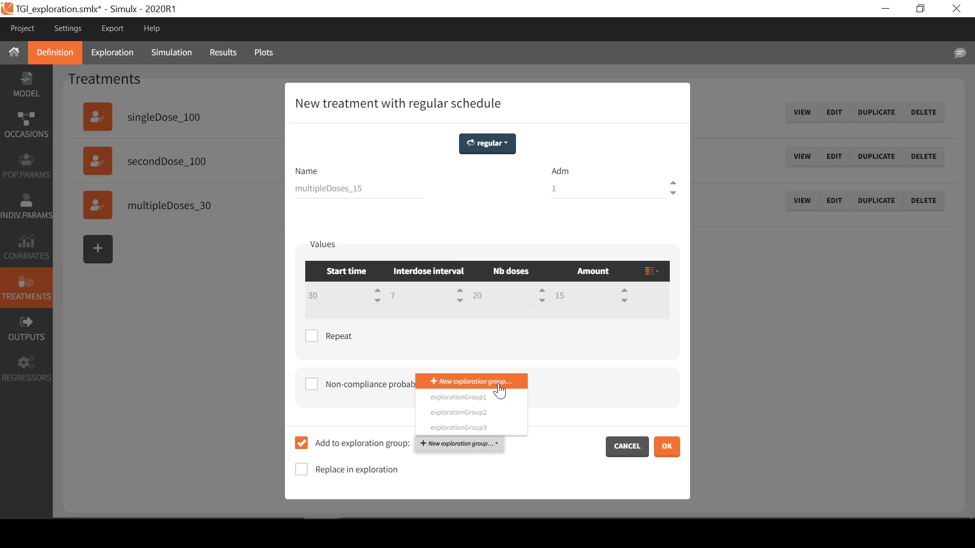
left_click(477, 389)
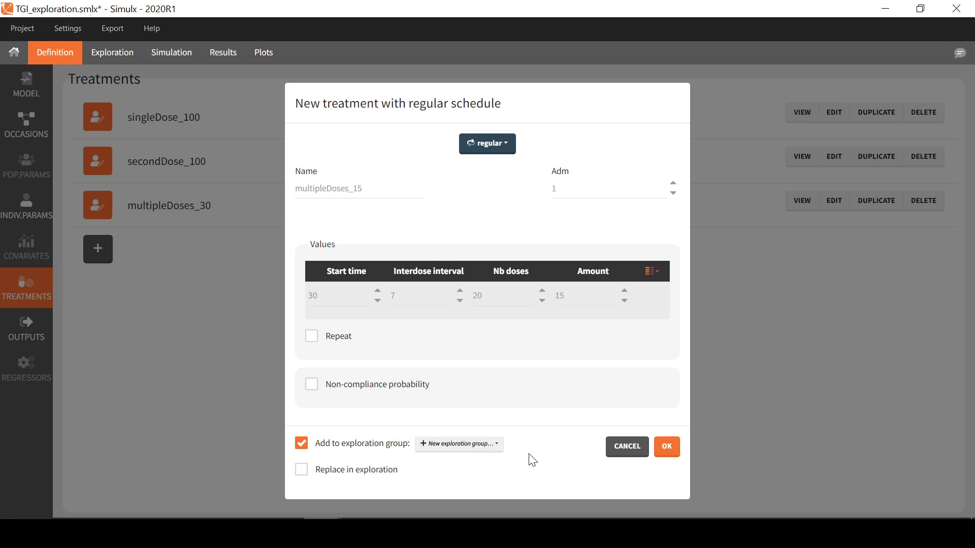
left_click(666, 447)
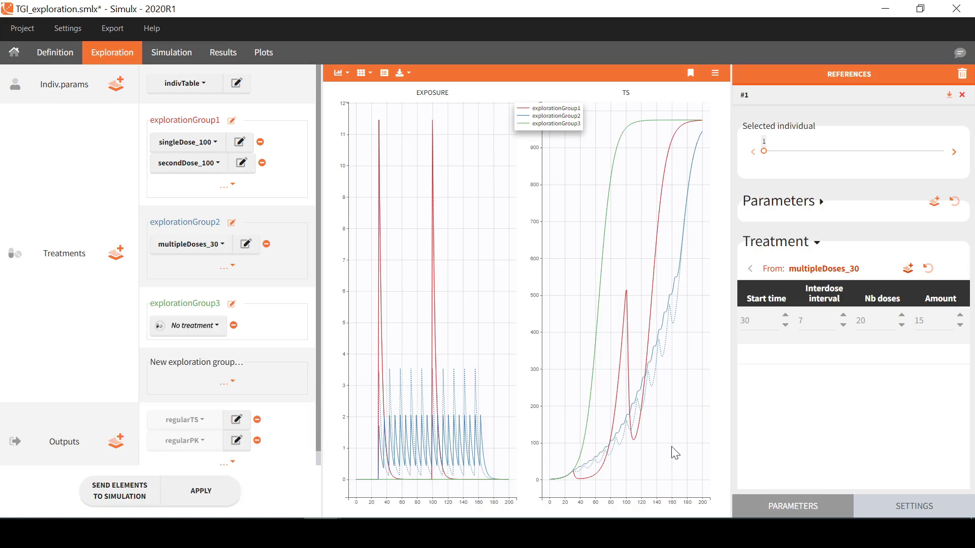
Step: Plot explorationGroup4 on log y-axes with shared limits up to 20000, dropping EXPOSURE from Chart #1
left_click(186, 489)
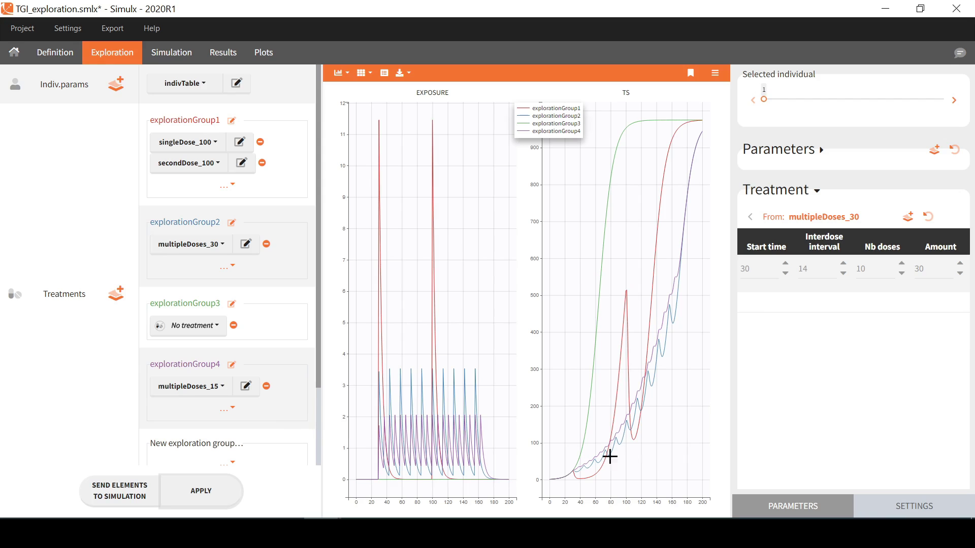
left_click(916, 499)
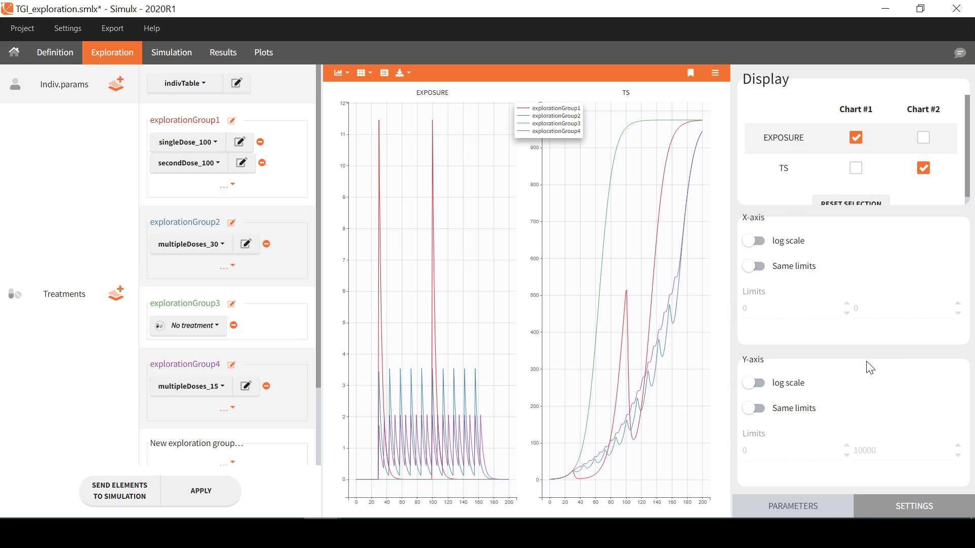
left_click(754, 383)
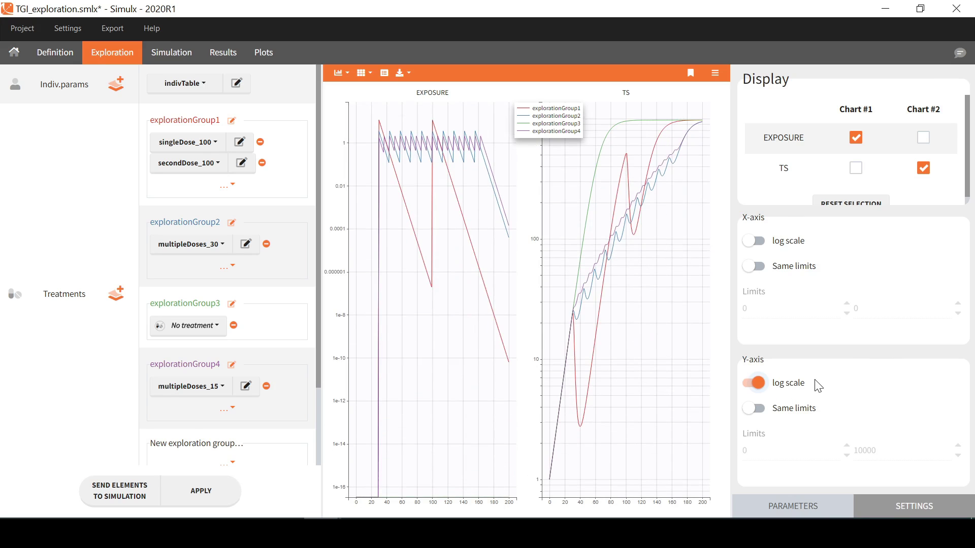
left_click(787, 410)
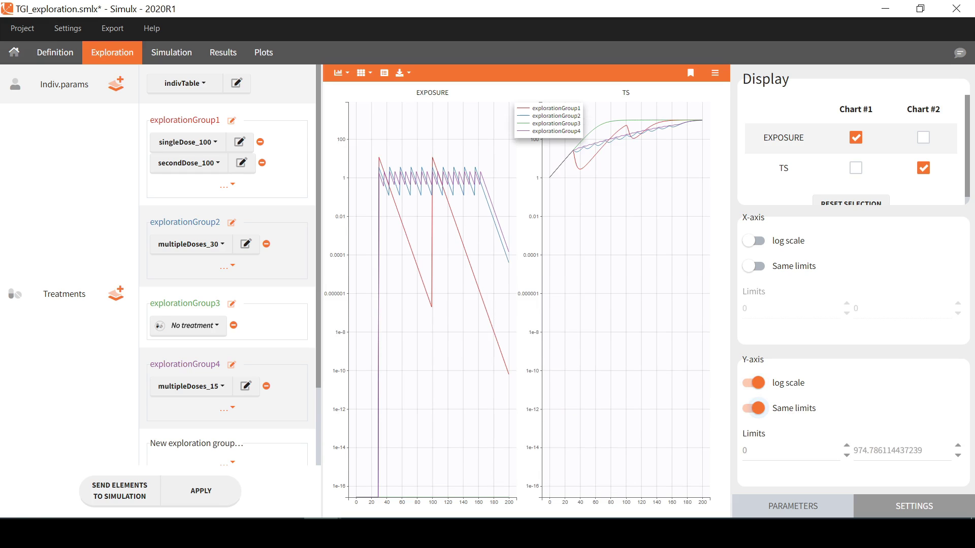
double_click(887, 451)
type("20000")
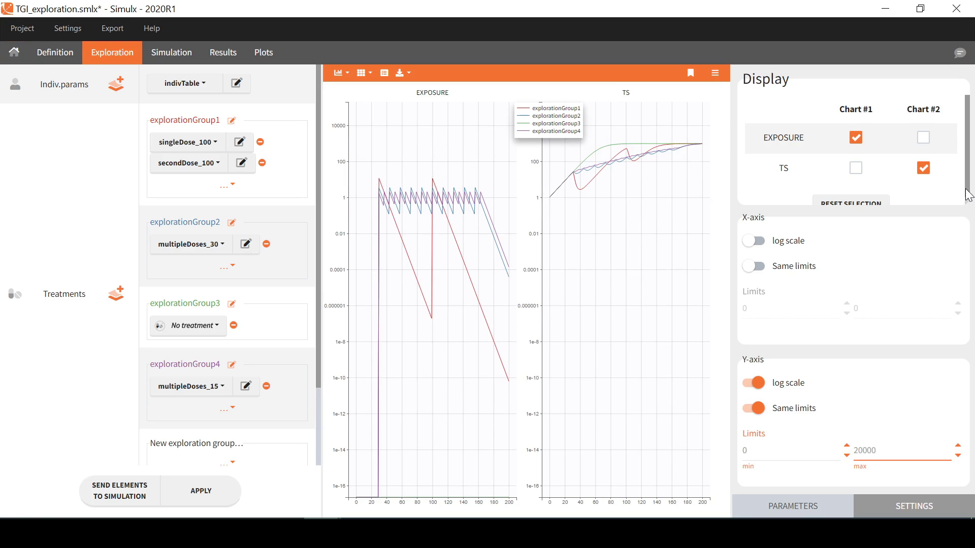
left_click_drag(965, 189, 970, 196)
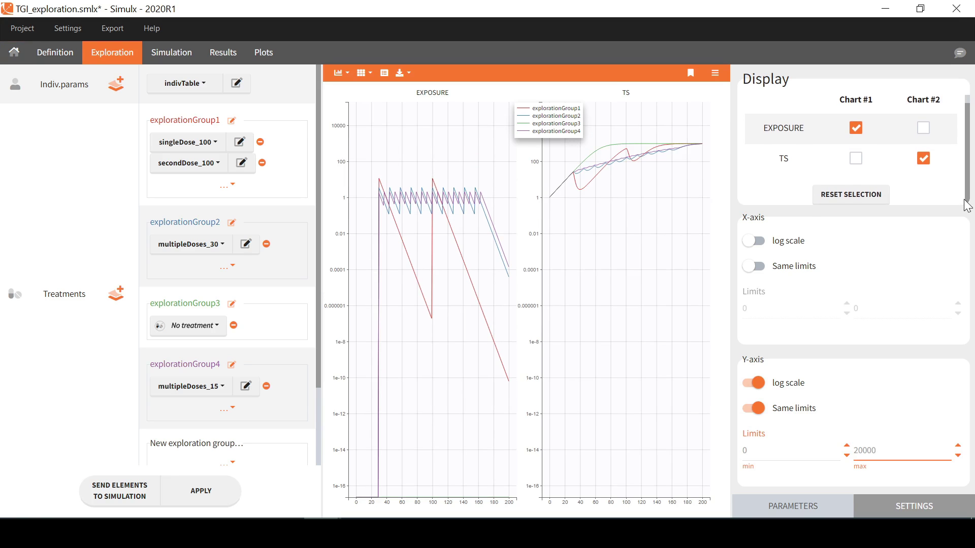
left_click(952, 199)
left_click(856, 129)
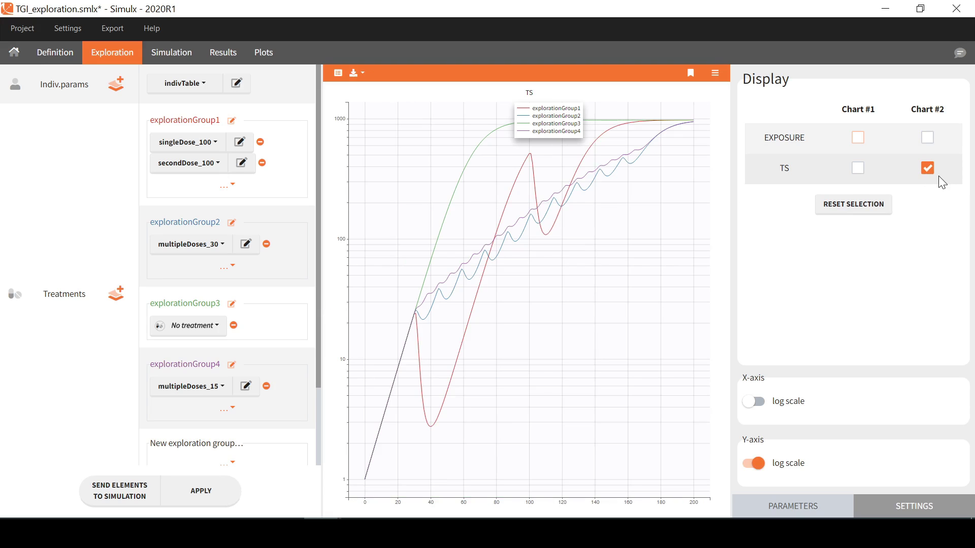
Step: Overlay EXPOSURE on Chart #2, move the legend top-left, then reset to separate EXPOSURE and TS charts
left_click(929, 137)
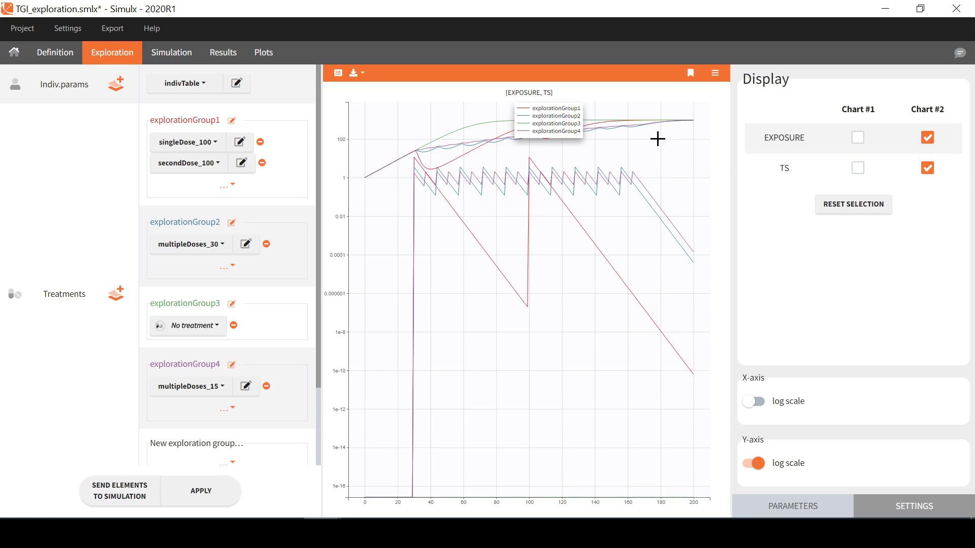
left_click_drag(539, 109, 378, 108)
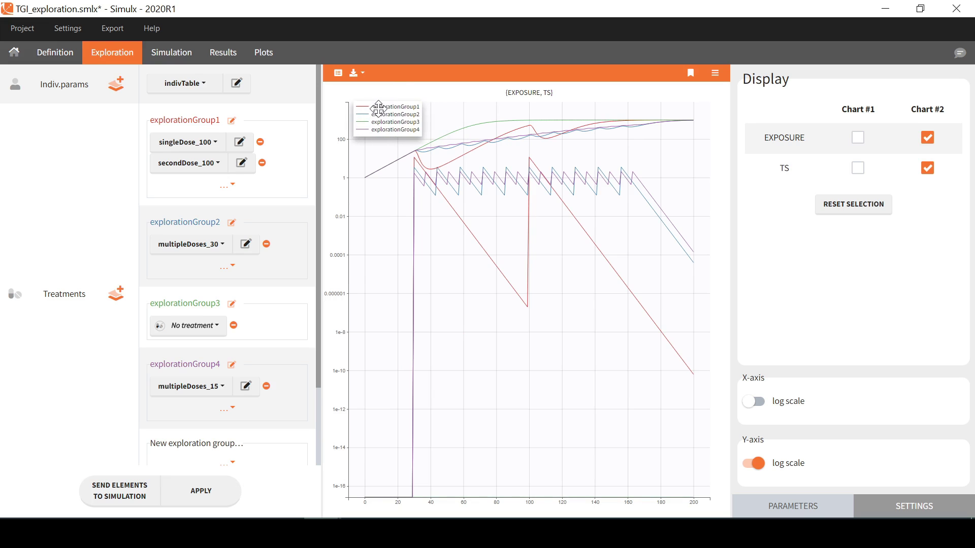
left_click(871, 213)
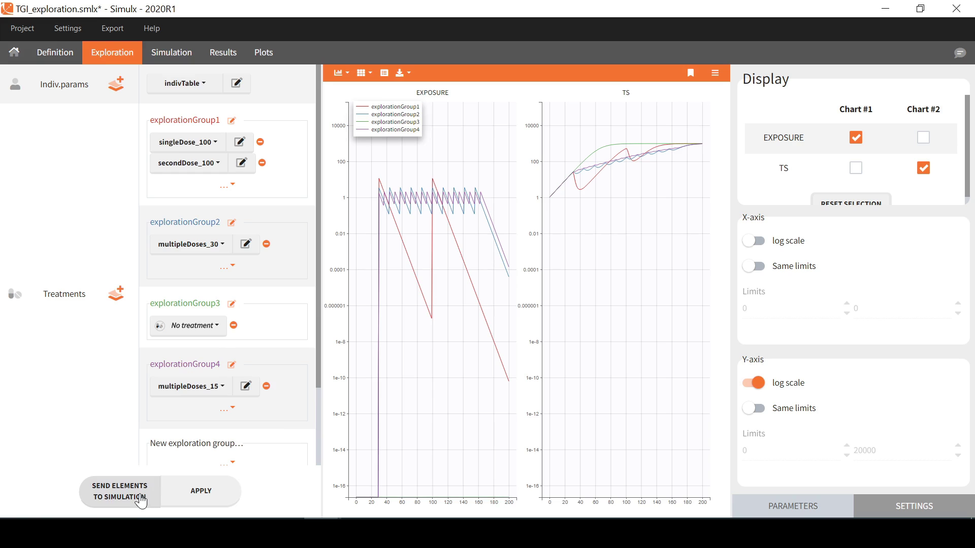
Step: Send the exploration groups to simulation and review groups from_explorationGroup1 to from_explorationGroup4 in the Simulation tab
left_click(99, 497)
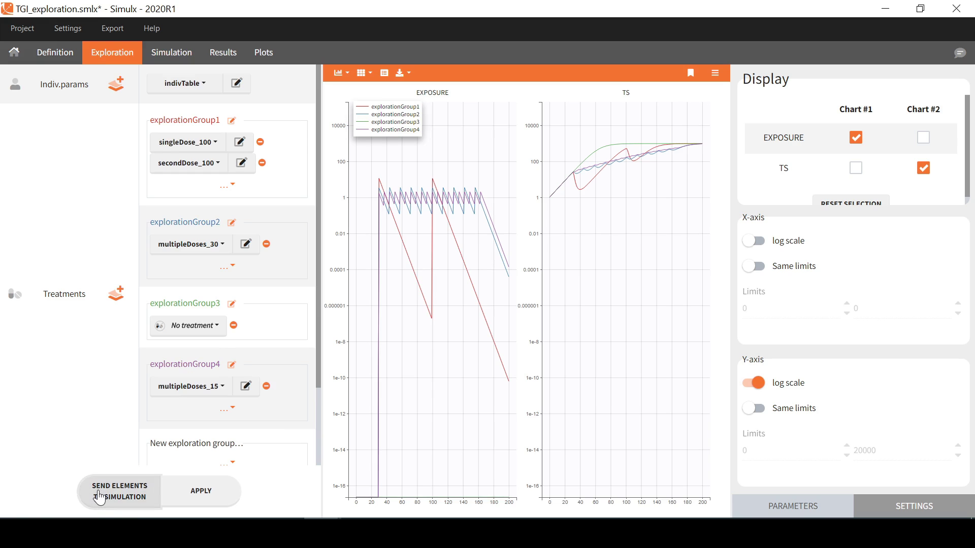
left_click(191, 57)
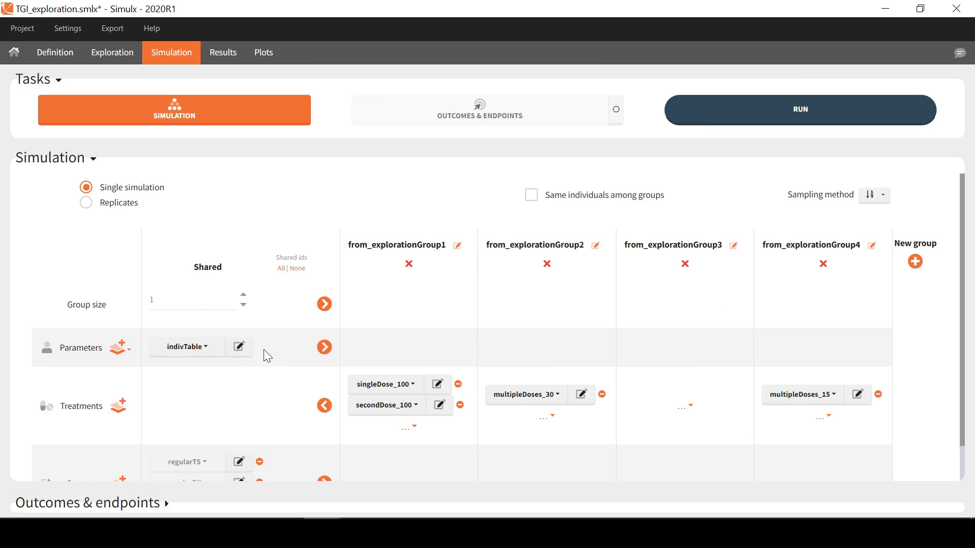
scroll(296, 412, "down", 1)
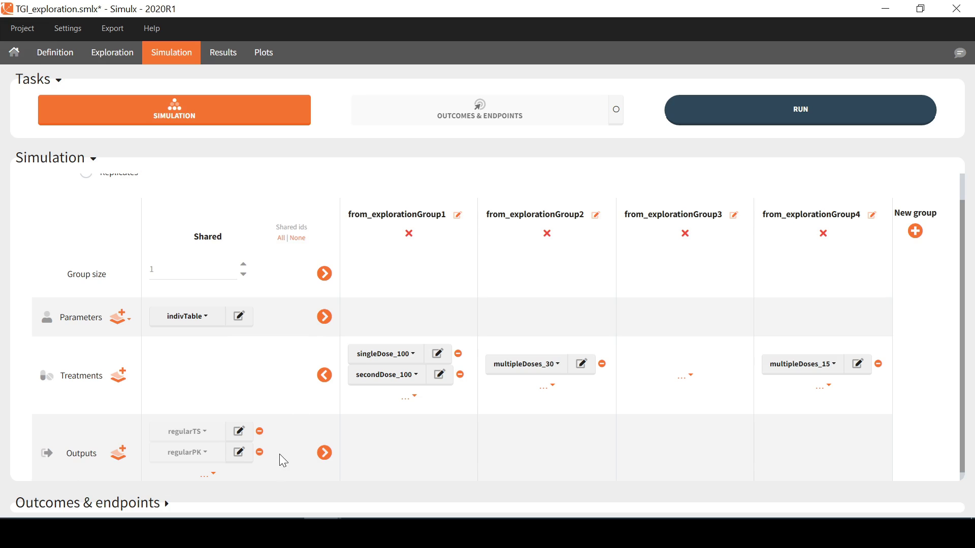
scroll(291, 421, "up", 1)
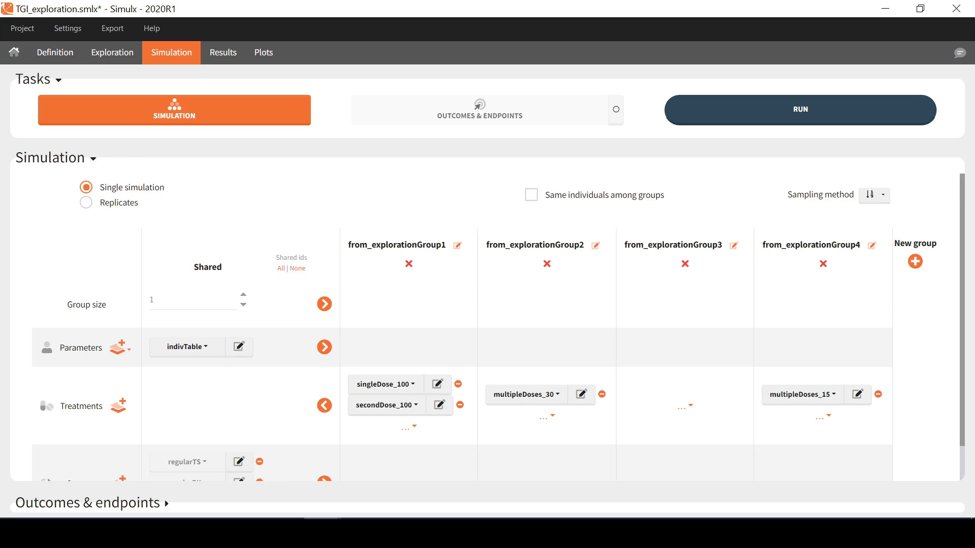